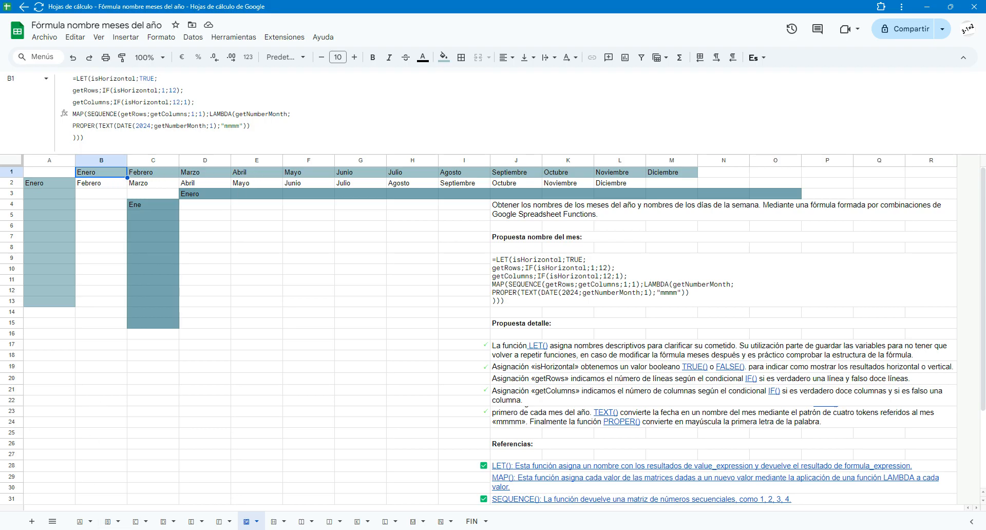
- On the first sheet, shorten the formula in A1 to =SEQUENCE(12), removing the columns, start and increment arguments
{"action": "left_click", "coordinate": [82, 522]}
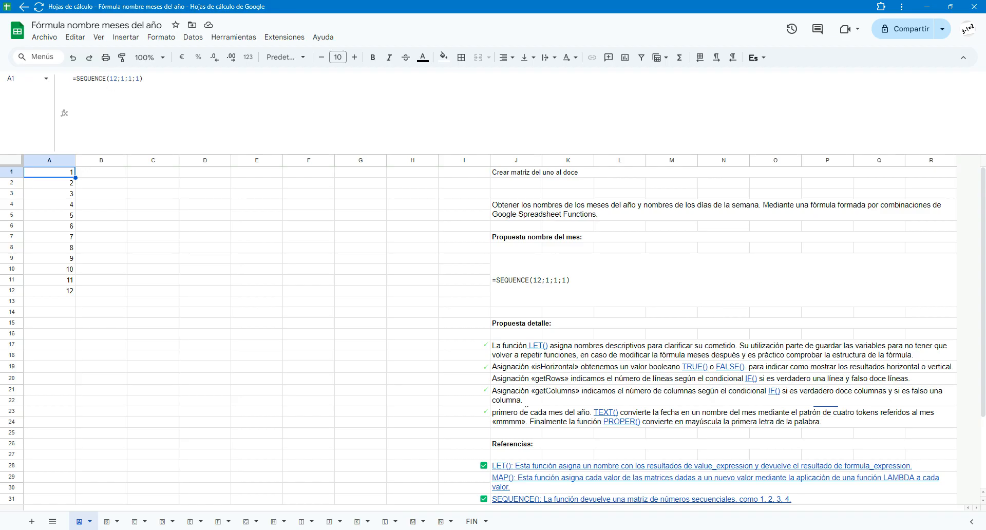
{"action": "left_click", "coordinate": [118, 78]}
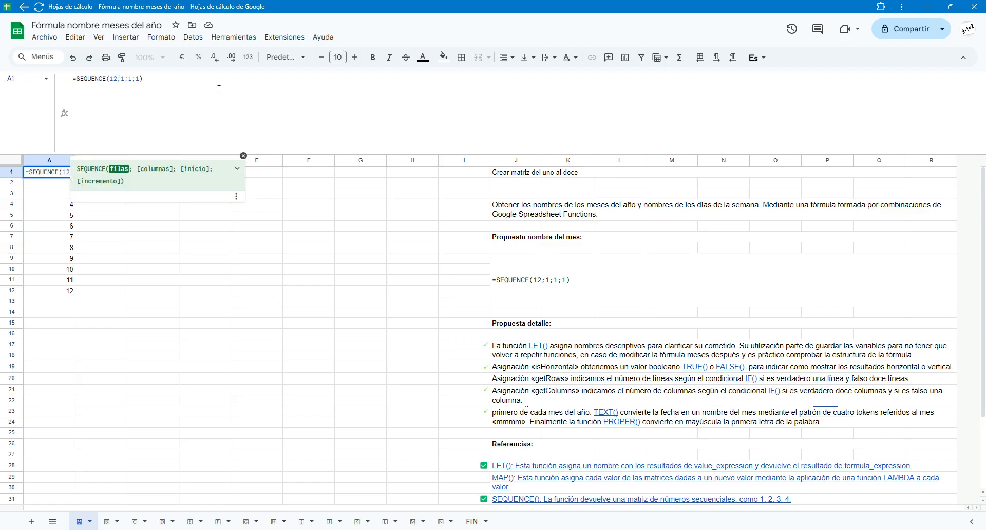
{"action": "key", "text": "Right"}
{"action": "key", "text": "Right"}
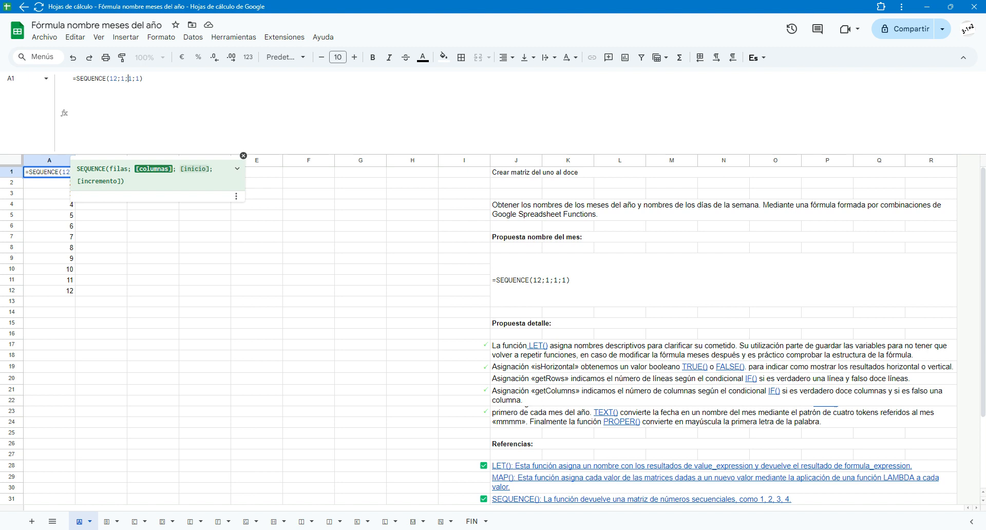
{"action": "key", "text": "Right"}
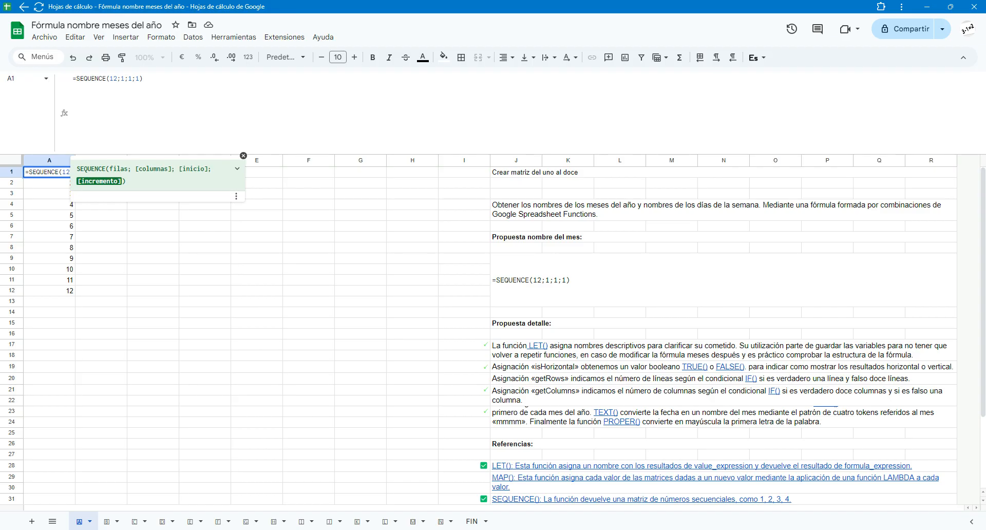
{"action": "key", "text": "BackSpace"}
{"action": "key", "text": "BackSpace"}
{"action": "key", "text": "BackSpace"}
{"action": "key", "text": "BackSpace"}
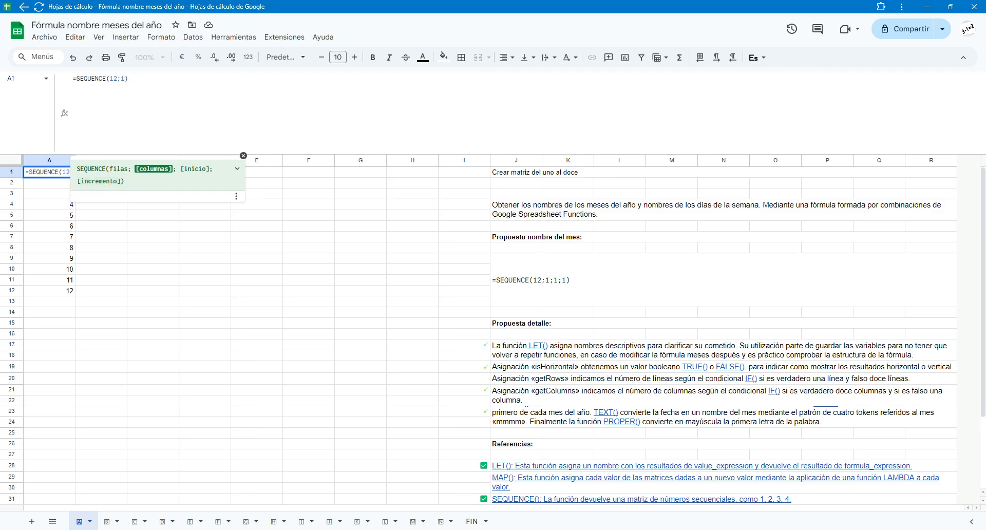
{"action": "key", "text": "BackSpace"}
{"action": "key", "text": "BackSpace"}
{"action": "key", "text": "Return"}
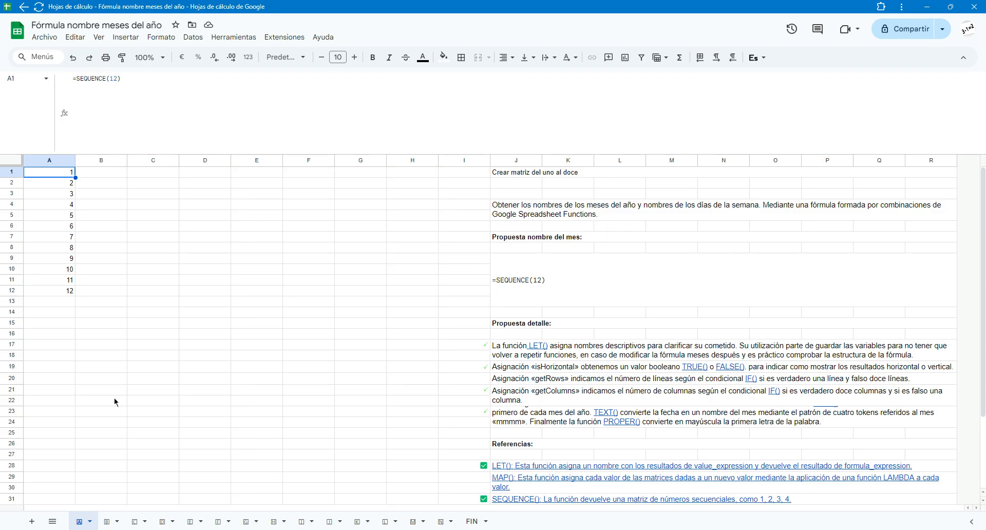
- Examine the MAP and LAMBDA formula on the second sheet and the year, month and day arguments of DATE on the third
{"action": "left_click", "coordinate": [108, 522]}
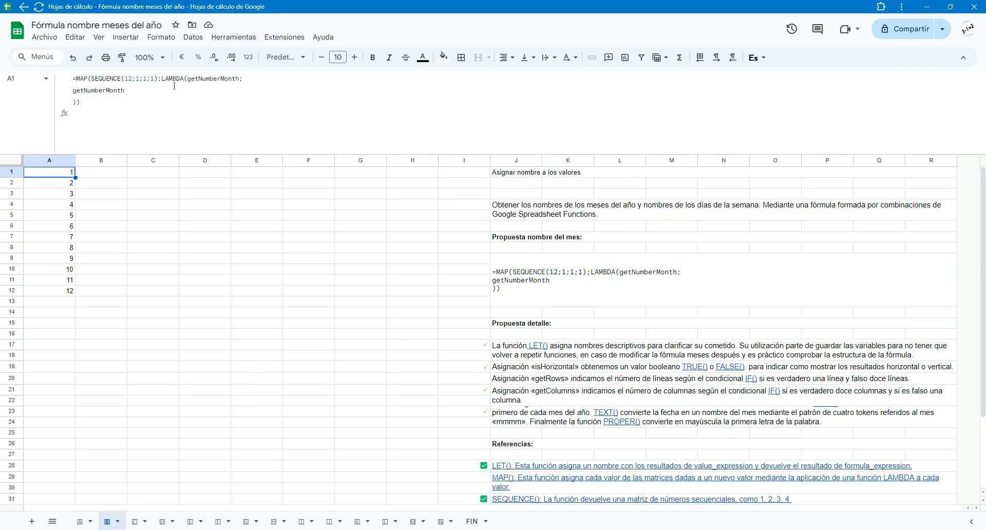
{"action": "left_click", "coordinate": [134, 523]}
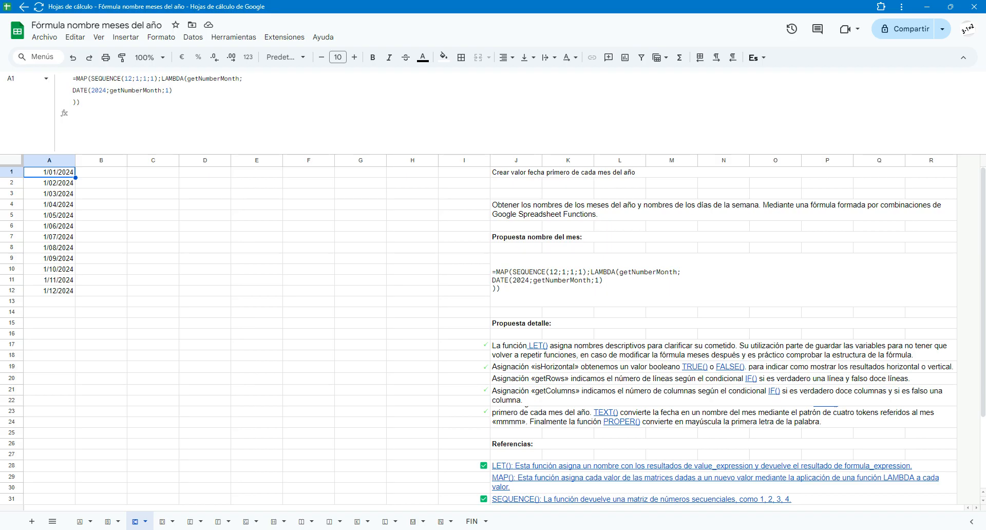
{"action": "left_click", "coordinate": [100, 90]}
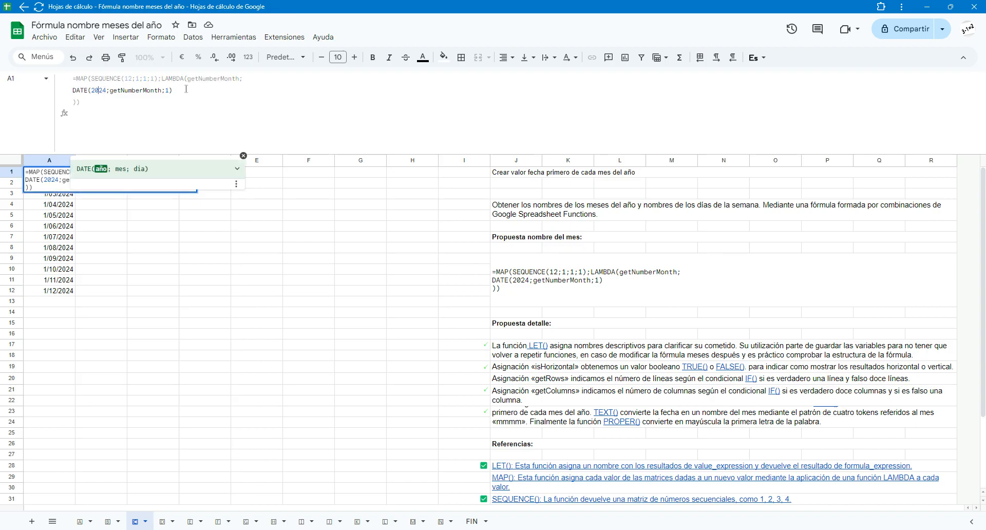
{"action": "left_click", "coordinate": [139, 90]}
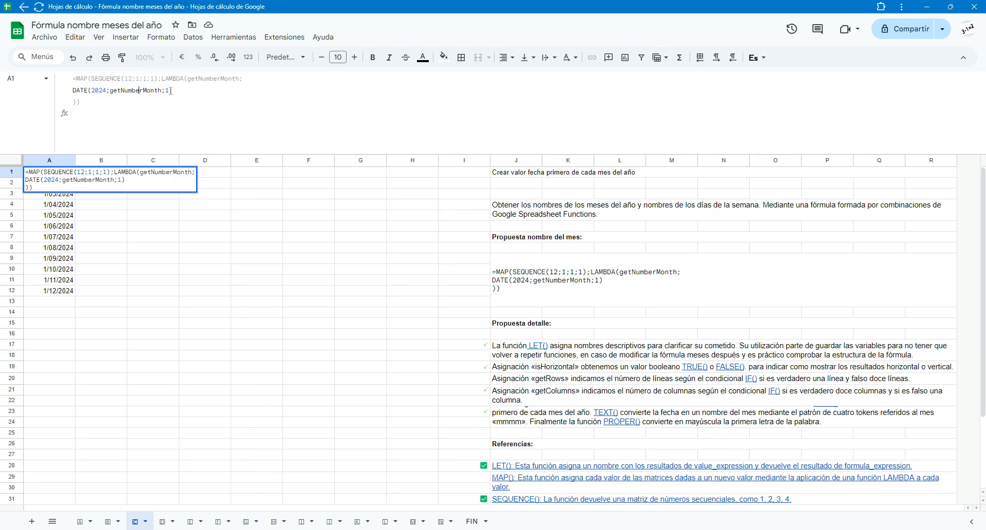
{"action": "left_click", "coordinate": [169, 91]}
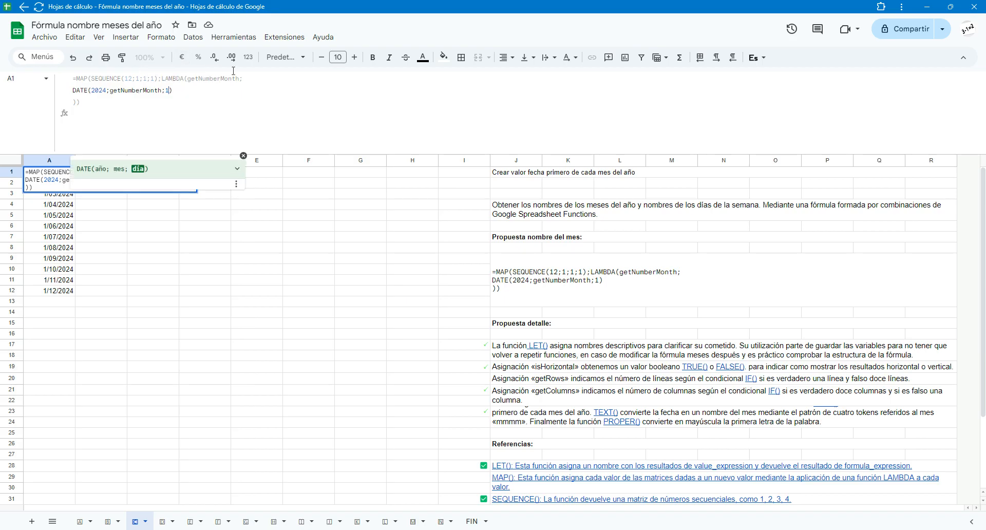
{"action": "key", "text": "Escape"}
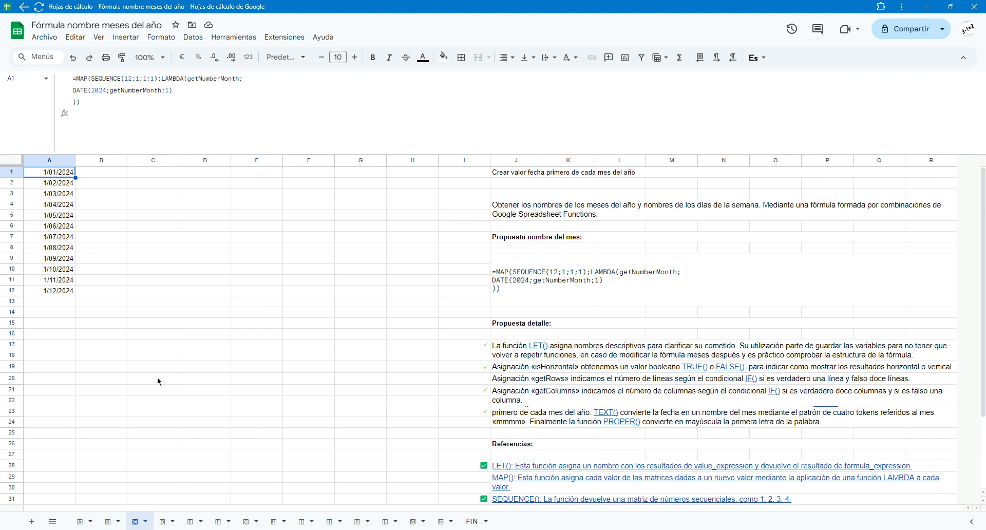
- On the fourth sheet, set the TEXT date format in the A1 formula to "m"
{"action": "left_click", "coordinate": [167, 522]}
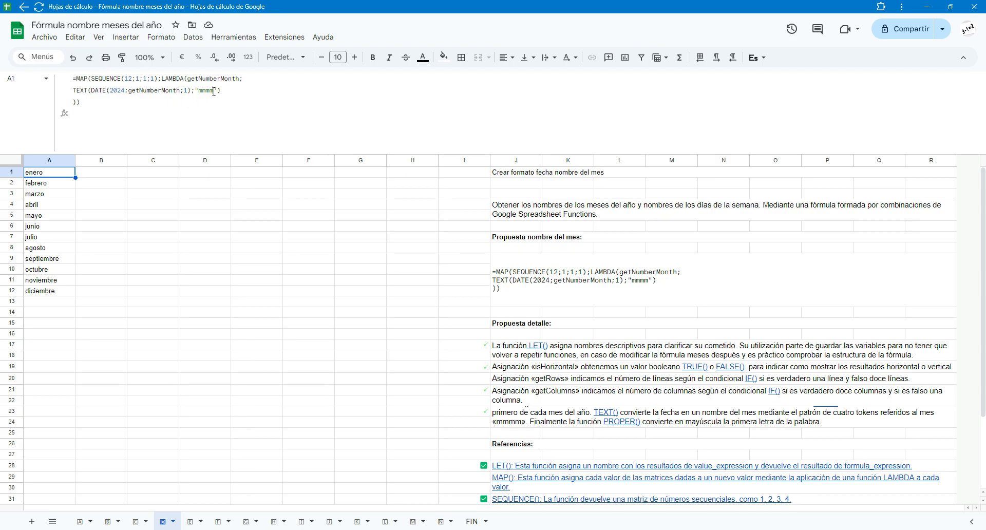
{"action": "left_click", "coordinate": [214, 91]}
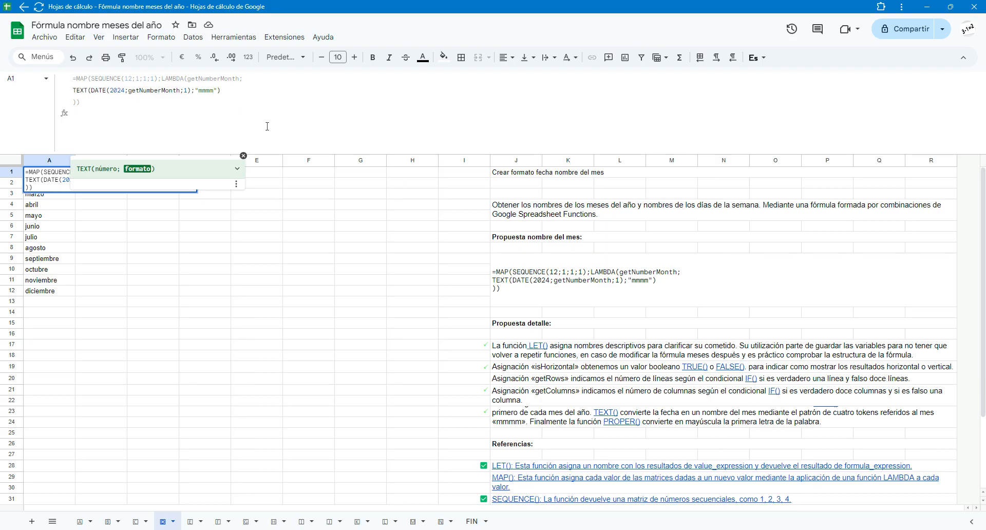
{"action": "key", "text": "BackSpace"}
{"action": "key", "text": "BackSpace"}
{"action": "key", "text": "BackSpace"}
{"action": "key", "text": "Return"}
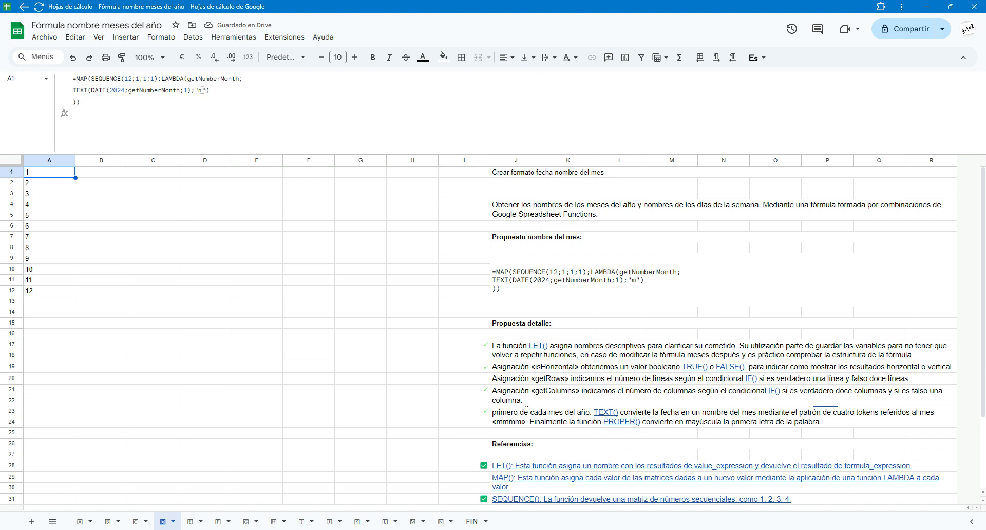
- Set the TEXT date format in the A1 formula to "mm"
{"action": "left_click", "coordinate": [202, 90]}
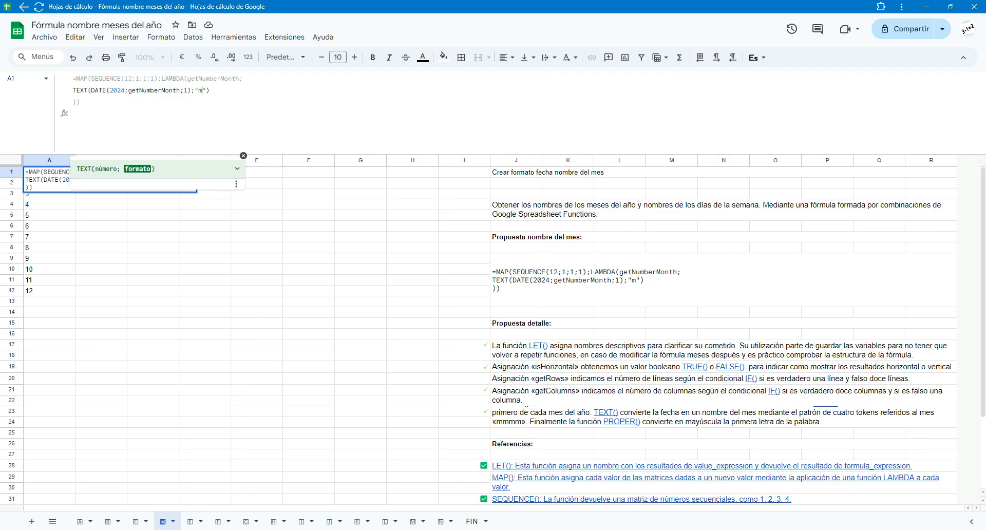
{"action": "type", "text": "m"}
{"action": "key", "text": "Return"}
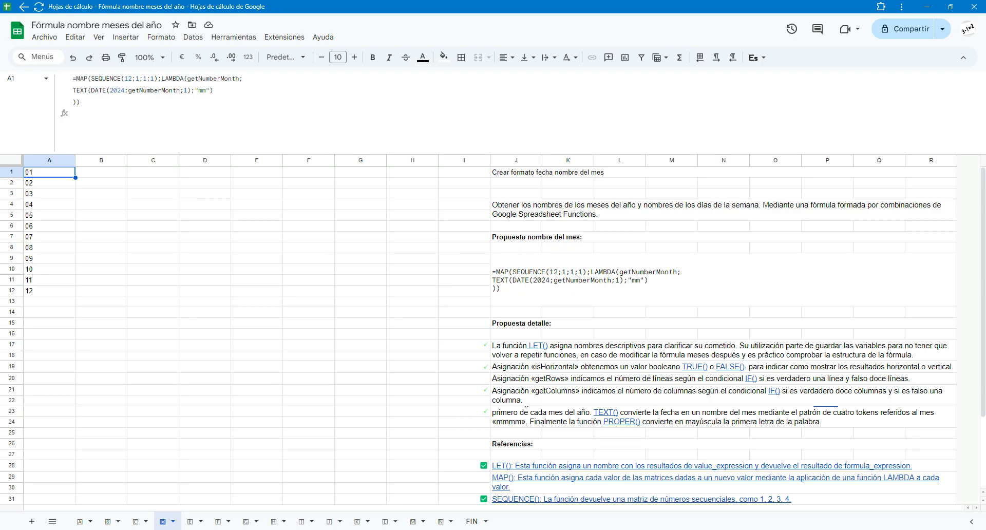
- Set the TEXT date format in the A1 formula to "mmm"
{"action": "left_click_drag", "start_coordinate": [202, 90], "coordinate": [213, 90]}
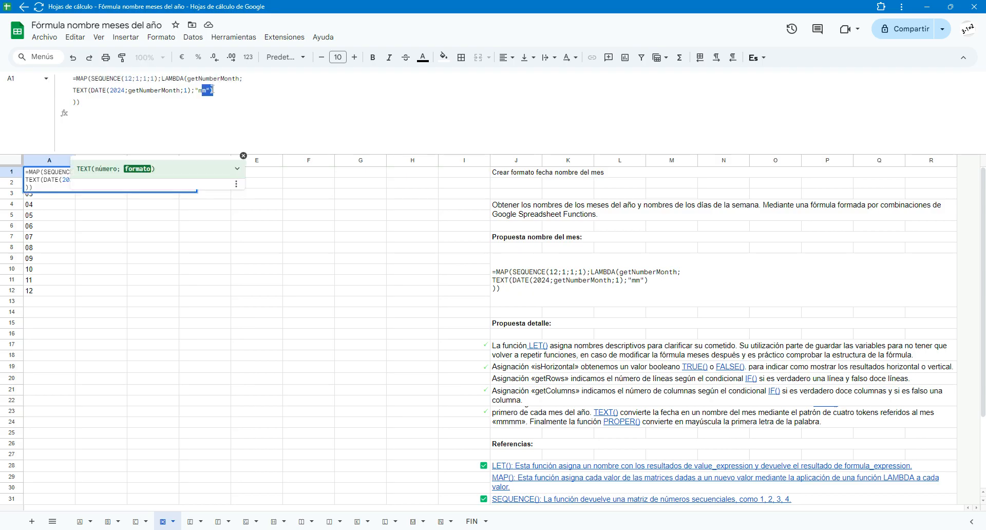
{"action": "key", "text": "Left"}
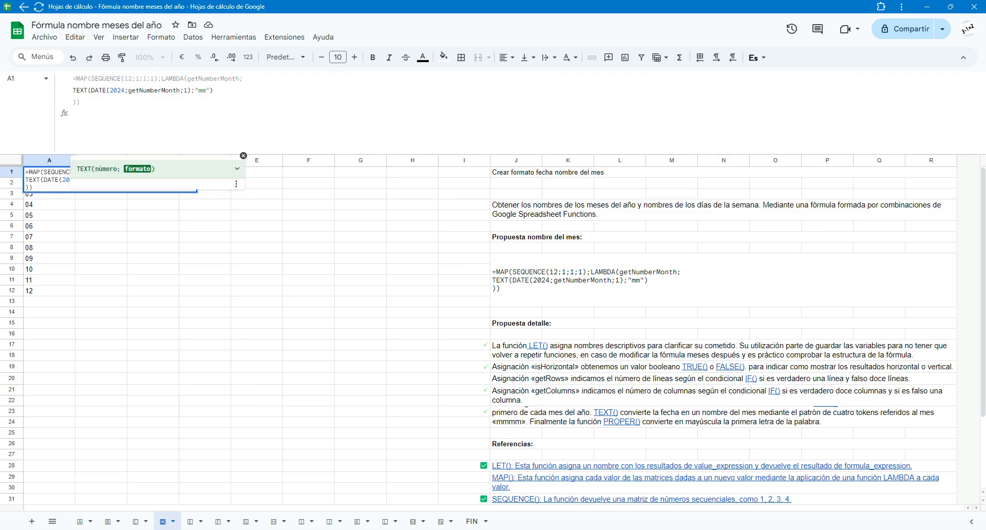
{"action": "type", "text": "M"}
{"action": "key", "text": "BackSpace"}
{"action": "type", "text": "m"}
{"action": "key", "text": "Return"}
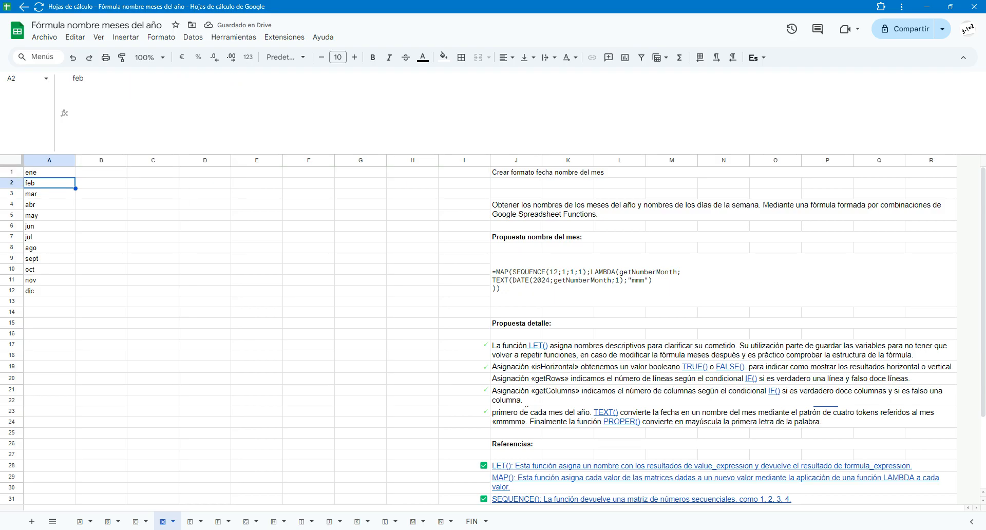
- Set the TEXT date format in the A1 formula to "mmmm" for full month names
{"action": "left_click", "coordinate": [50, 172]}
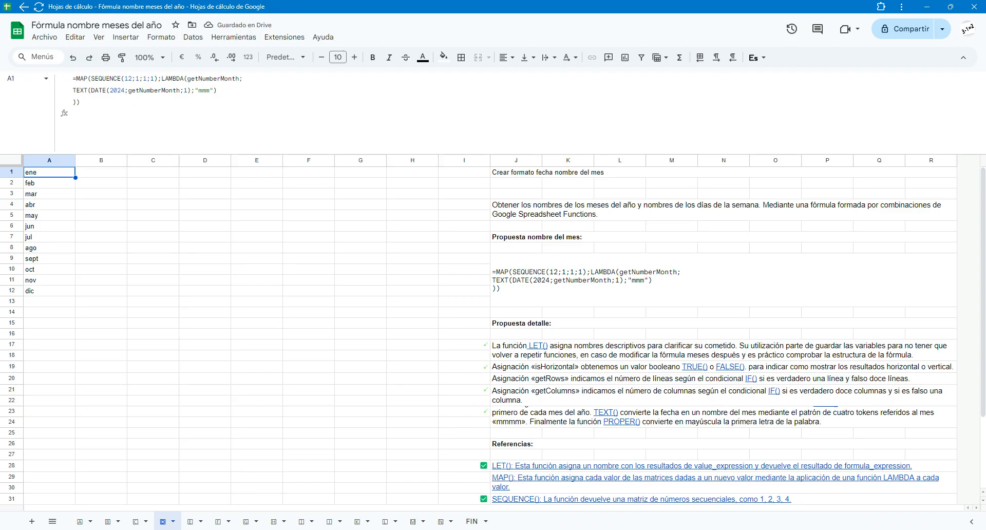
{"action": "left_click", "coordinate": [210, 90]}
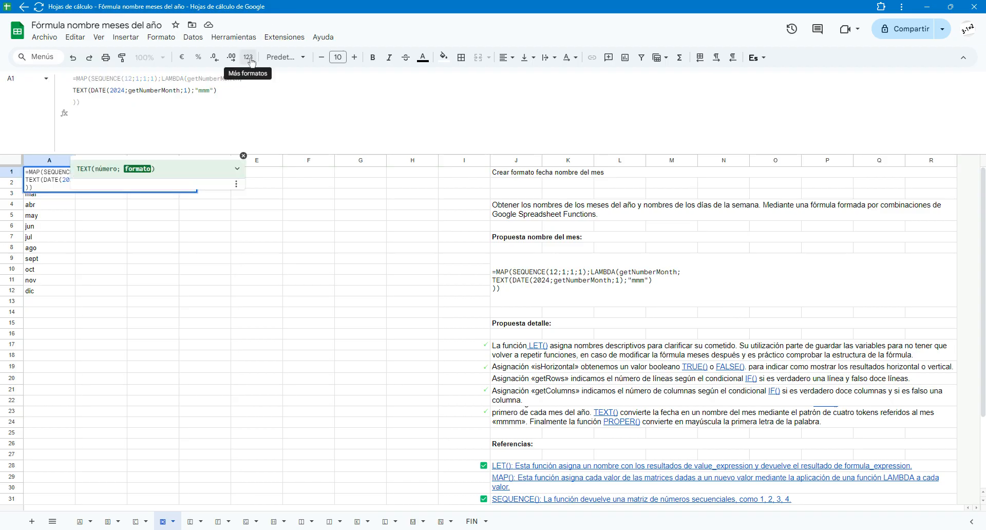
{"action": "type", "text": "m"}
{"action": "key", "text": "Return"}
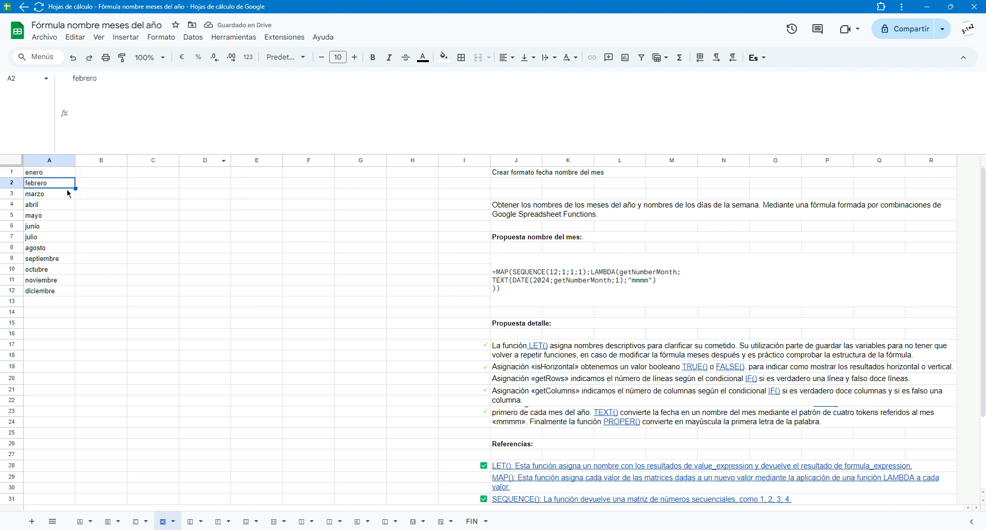
{"action": "left_click", "coordinate": [53, 173]}
- On the sheet for changing the matrix to horizontal, set the SEQUENCE arguments in the A1 formula to 1;12;1;1
{"action": "left_click", "coordinate": [196, 522]}
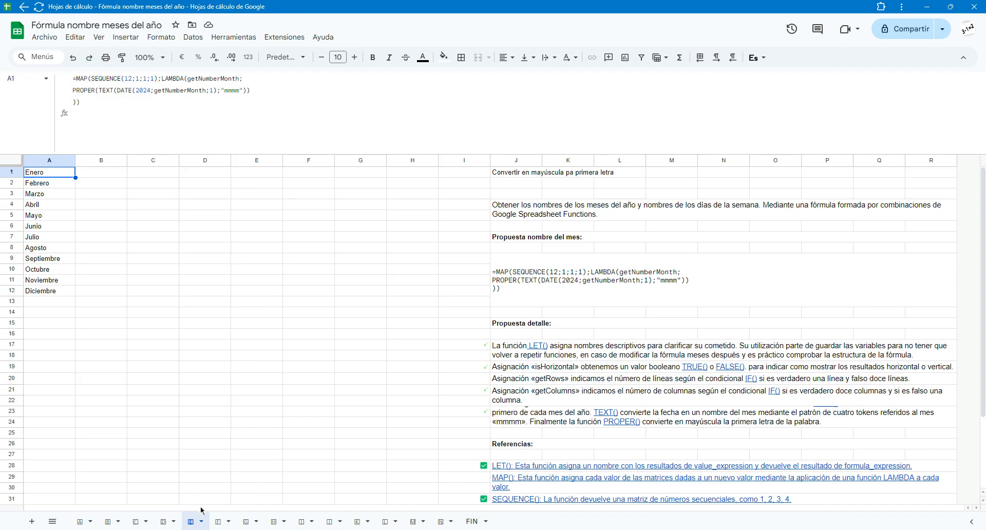
{"action": "left_click", "coordinate": [221, 522]}
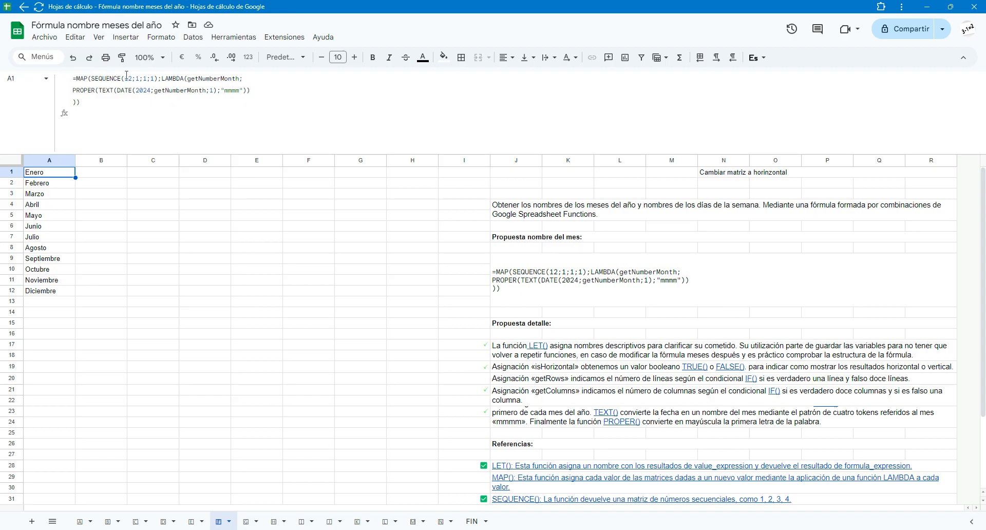
{"action": "left_click", "coordinate": [127, 78]}
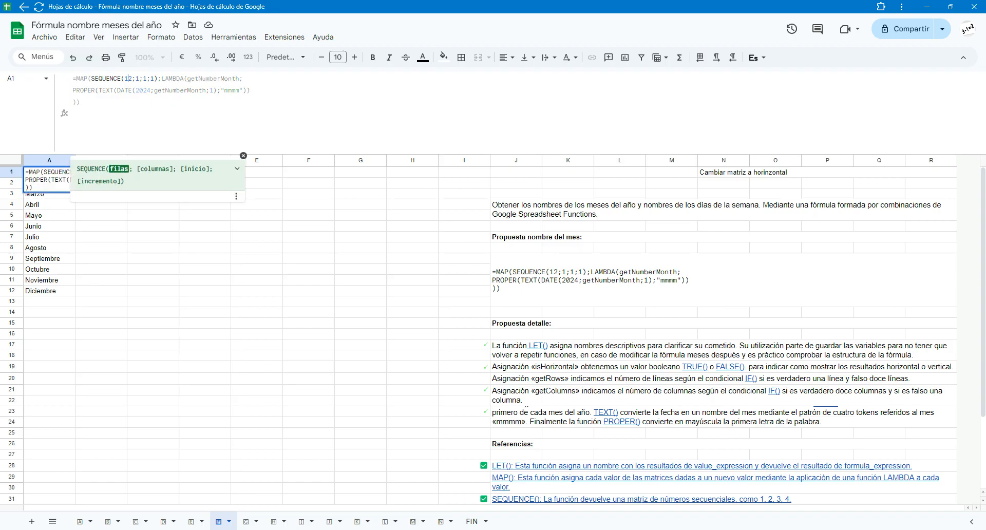
{"action": "type", "text": "1"}
{"action": "key", "text": "BackSpace"}
{"action": "key", "text": "Delete"}
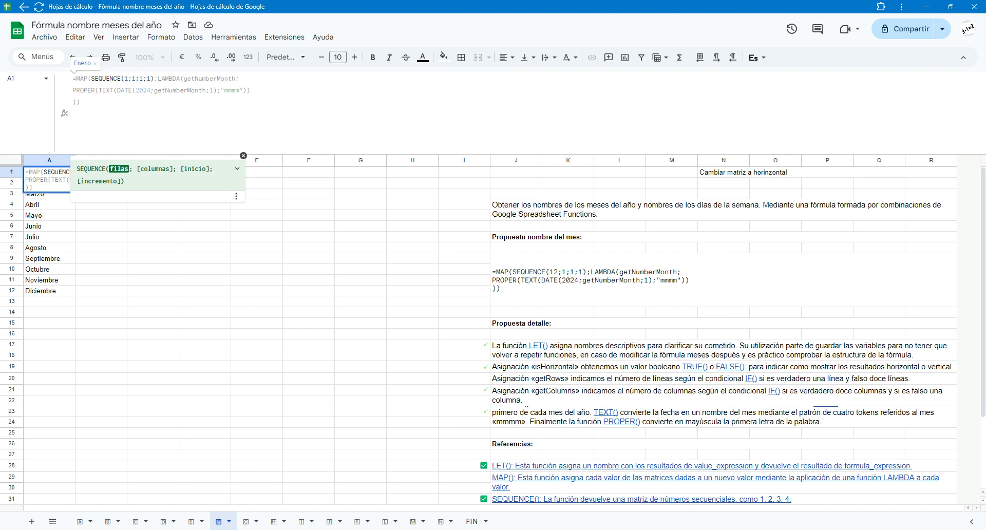
{"action": "key", "text": "Right"}
{"action": "type", "text": "2"}
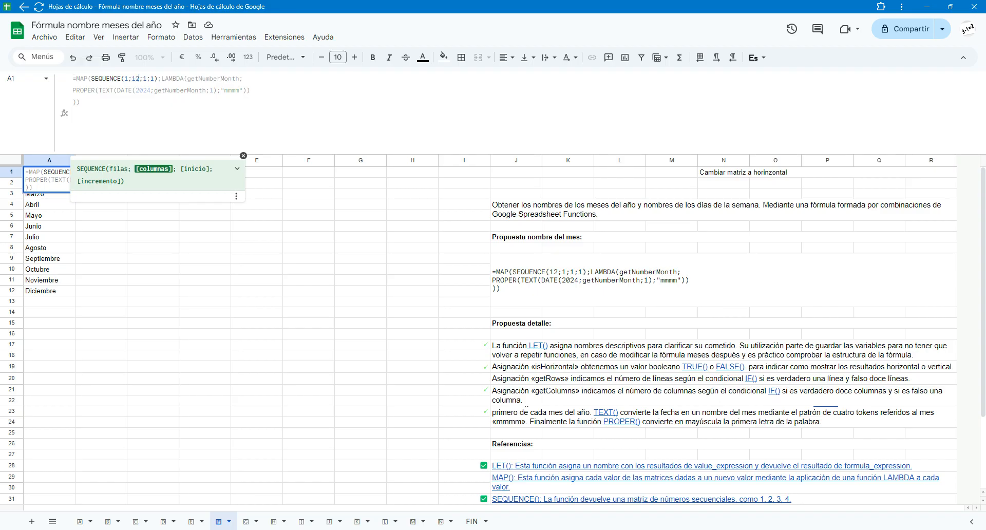
{"action": "key", "text": "ctrl+Return"}
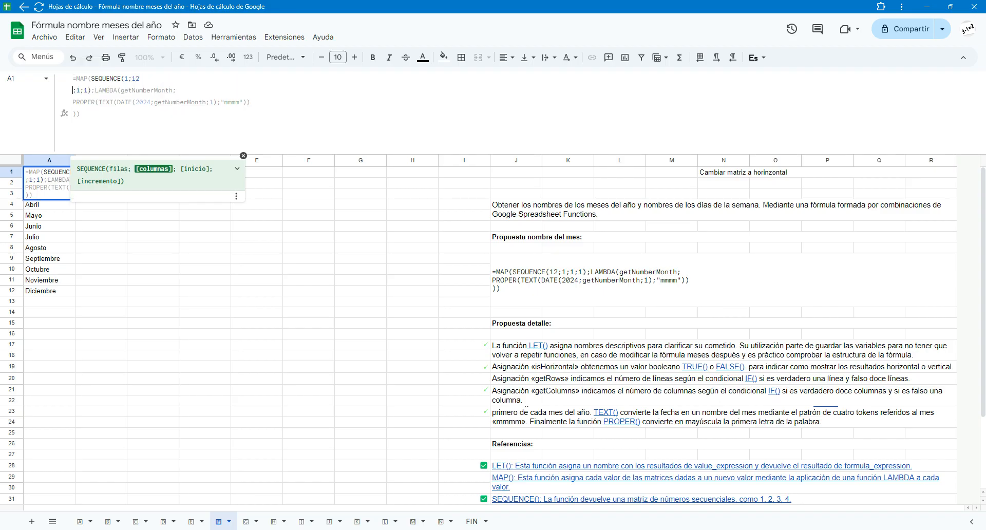
{"action": "key", "text": "BackSpace"}
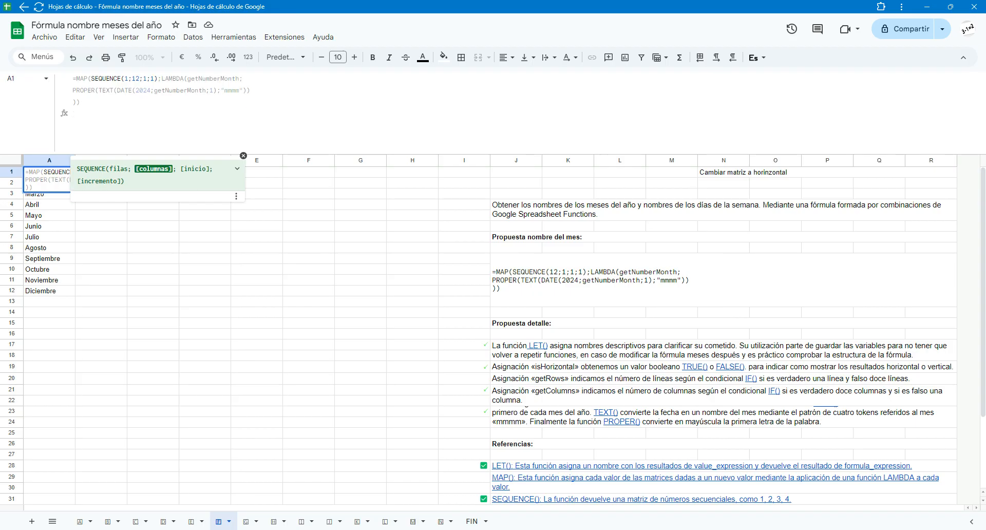
{"action": "key", "text": "Return"}
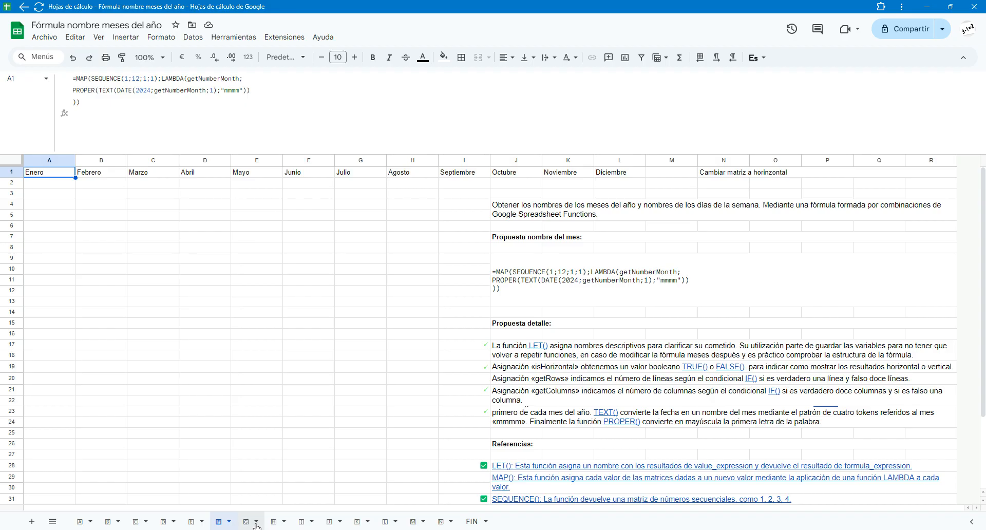
- On the sheet with the LET version of the formula, set isHorizontal to FALSE in the A2 formula
{"action": "left_click", "coordinate": [255, 523]}
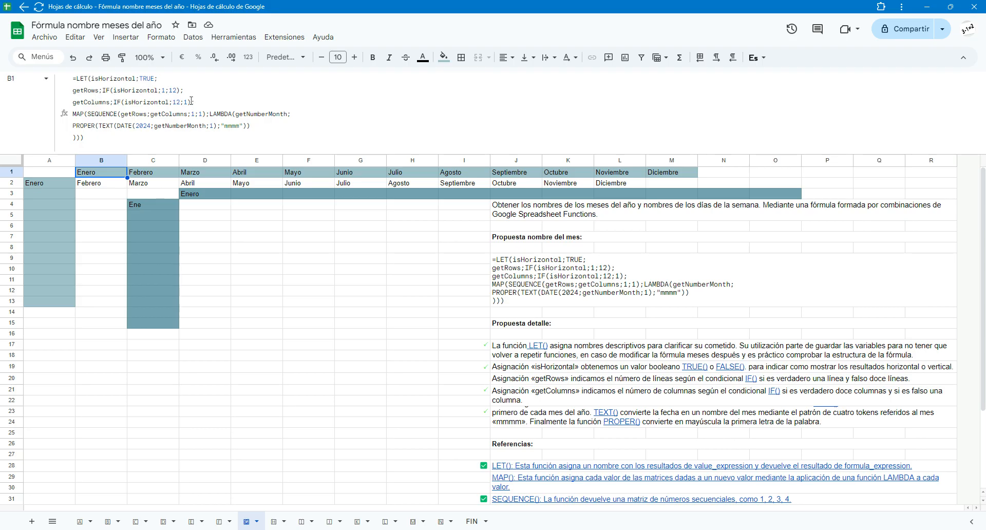
{"action": "left_click", "coordinate": [46, 189]}
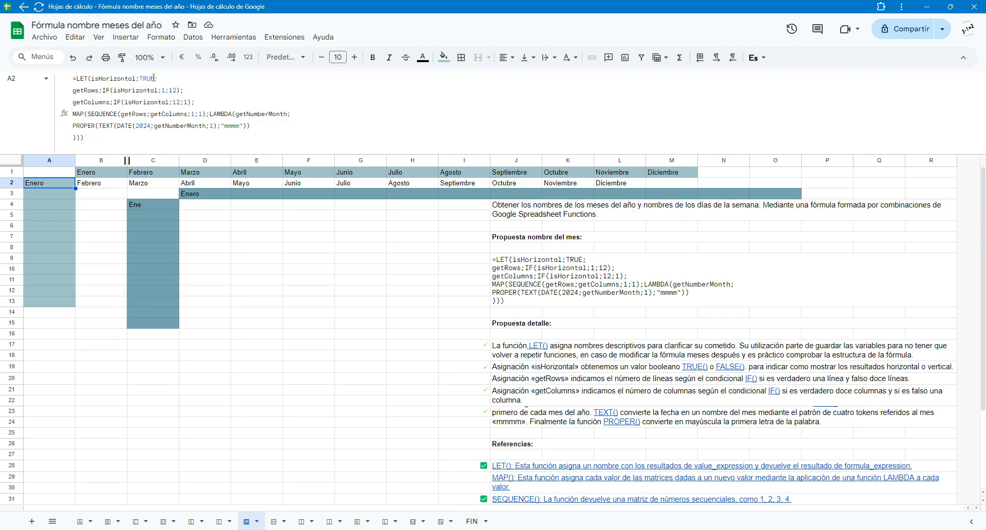
{"action": "left_click", "coordinate": [155, 78]}
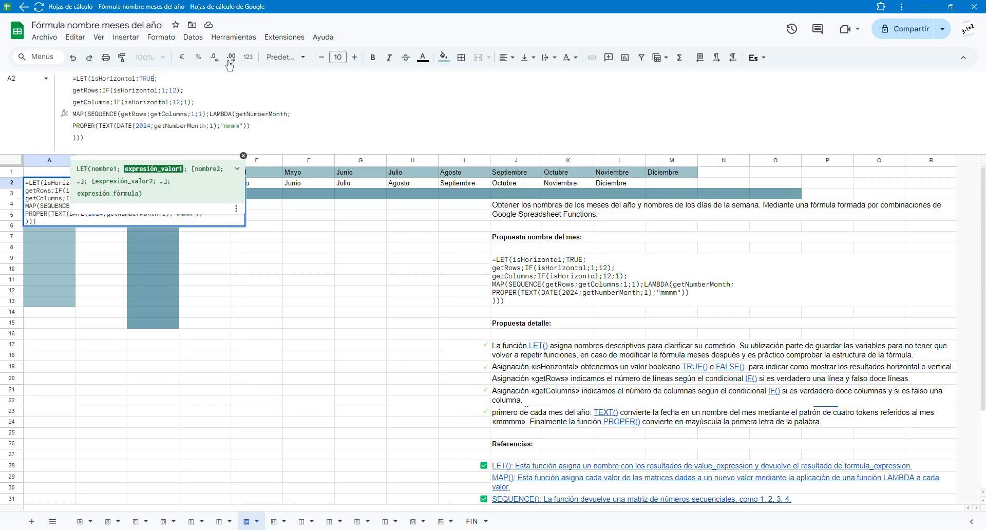
{"action": "key", "text": "BackSpace"}
{"action": "key", "text": "BackSpace"}
{"action": "key", "text": "BackSpace"}
{"action": "key", "text": "BackSpace"}
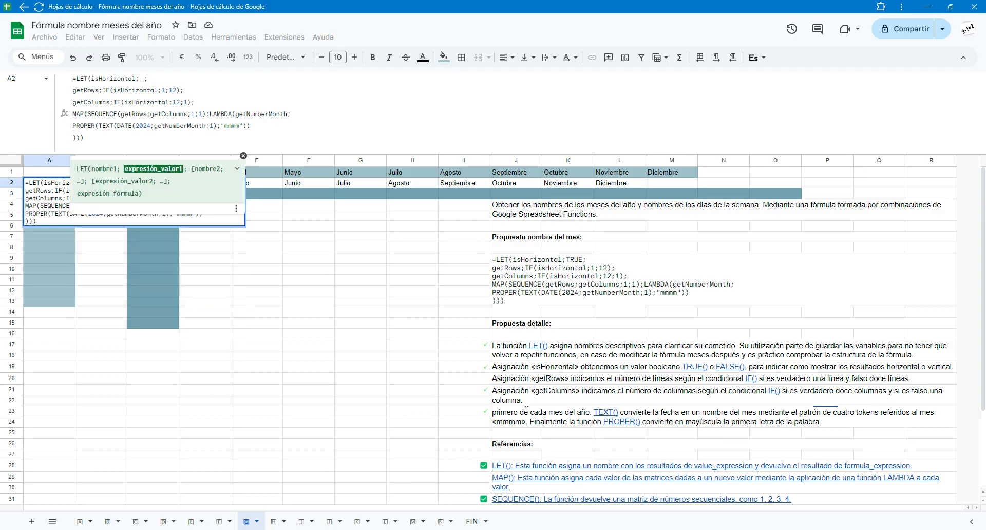
{"action": "type", "text": "FALSE"}
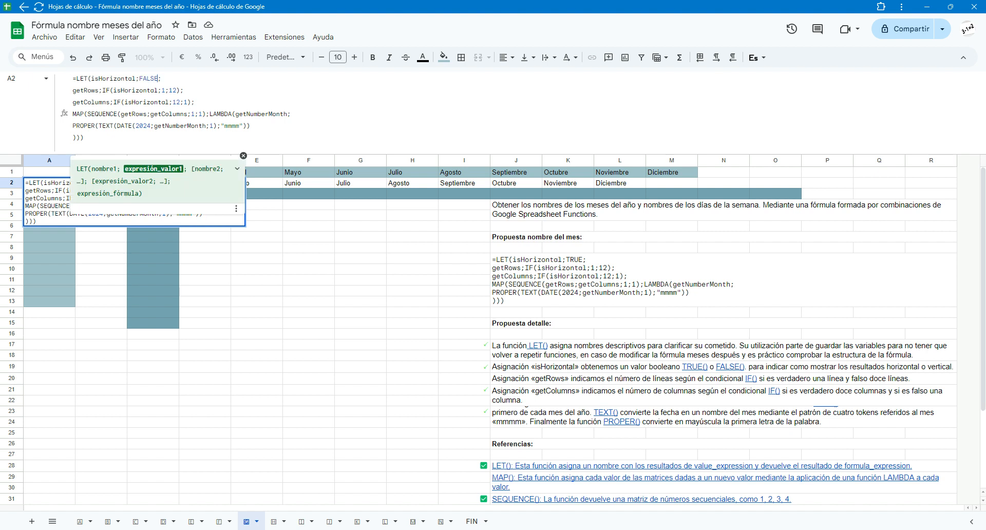
{"action": "key", "text": "shift+Return"}
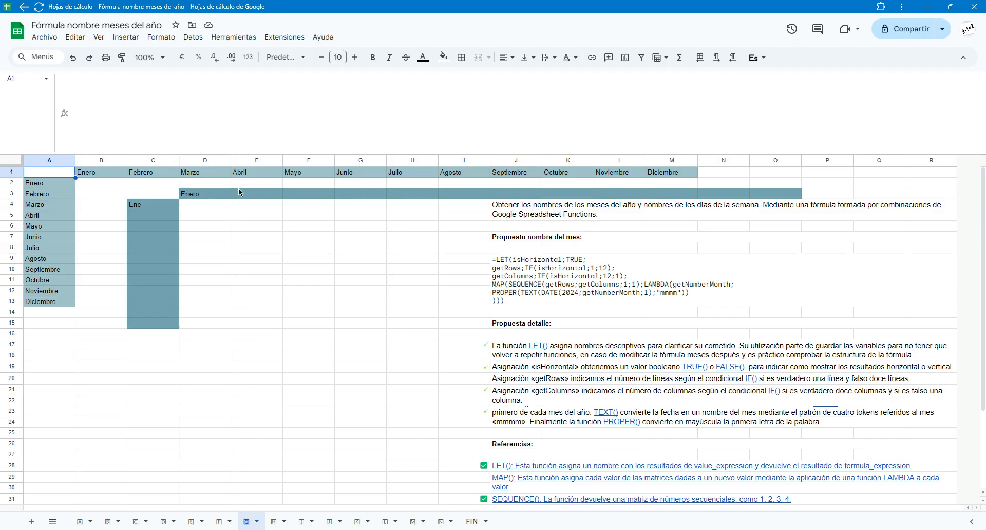
- Autofill the month series from Enero in D3 horizontally through O3
{"action": "left_click", "coordinate": [195, 198]}
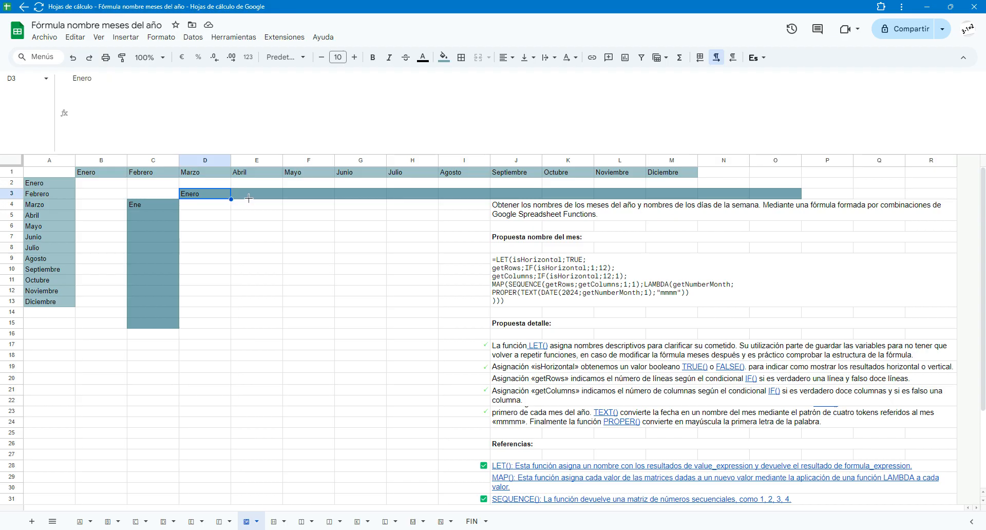
{"action": "left_click_drag", "start_coordinate": [231, 198], "coordinate": [237, 205]}
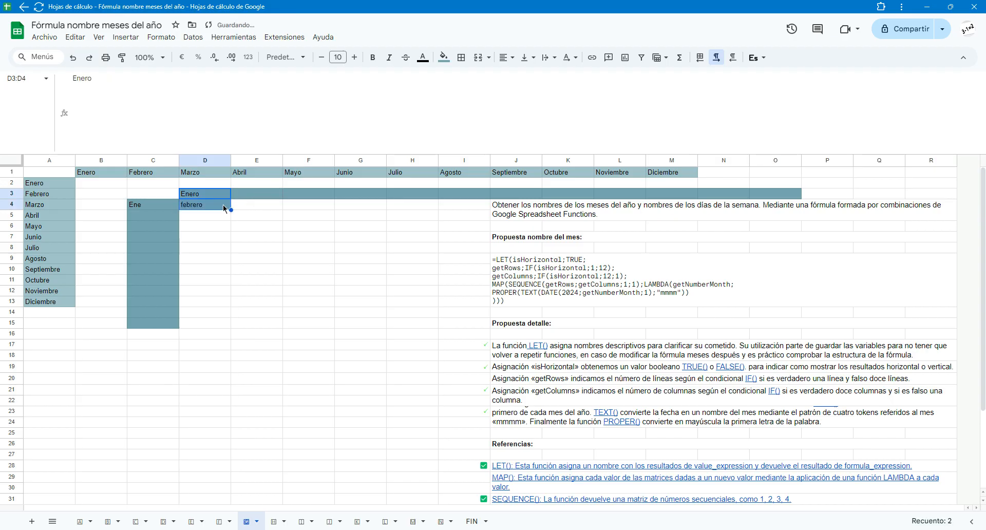
{"action": "left_click", "coordinate": [73, 57]}
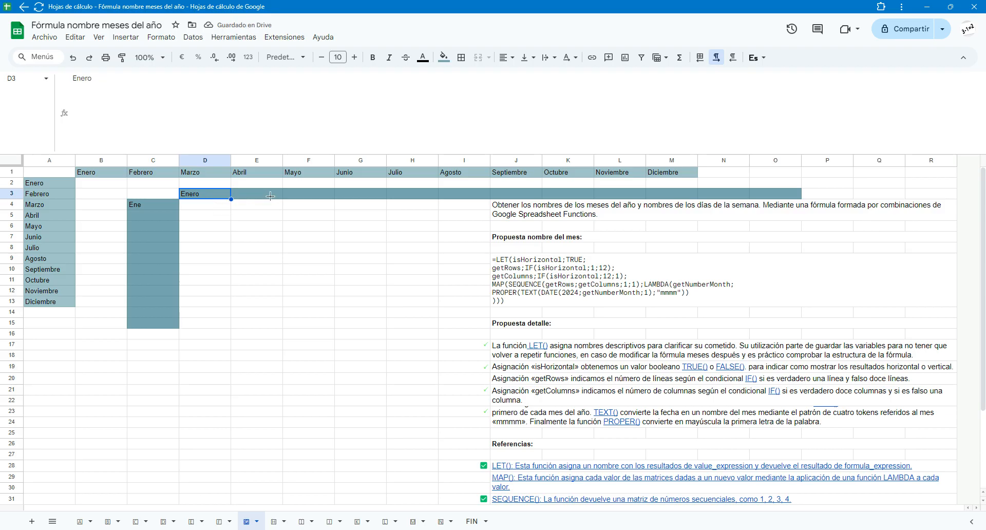
{"action": "left_click_drag", "start_coordinate": [231, 199], "coordinate": [233, 197]}
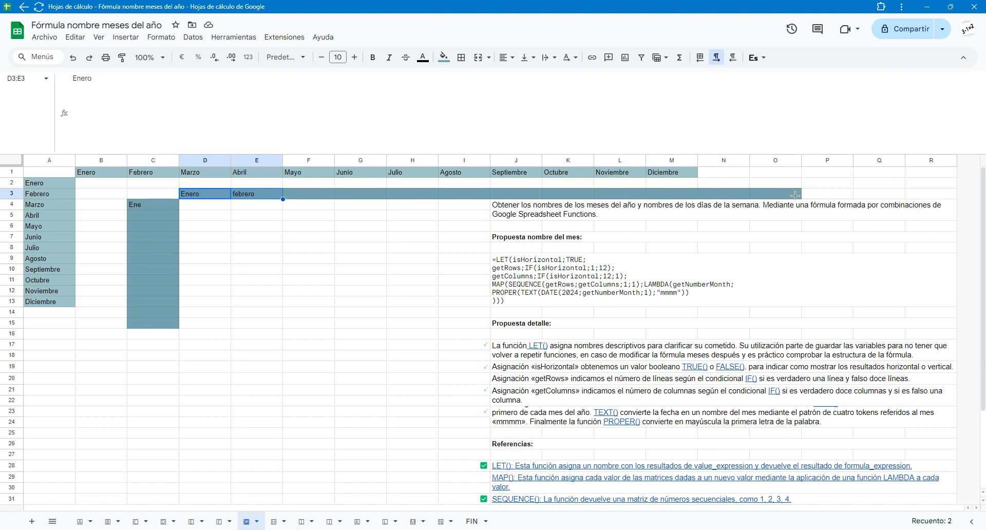
{"action": "left_click_drag", "start_coordinate": [794, 195], "coordinate": [795, 195]}
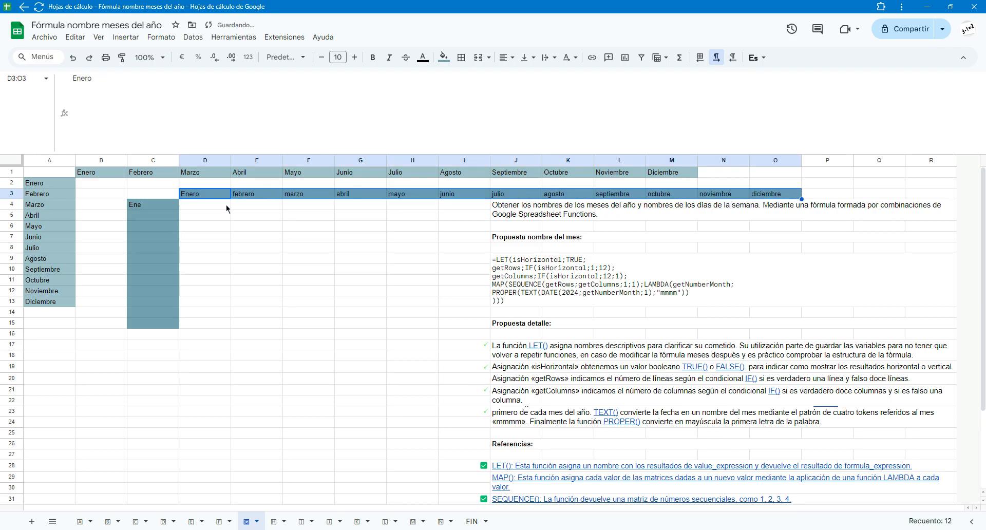
{"action": "left_click", "coordinate": [210, 197]}
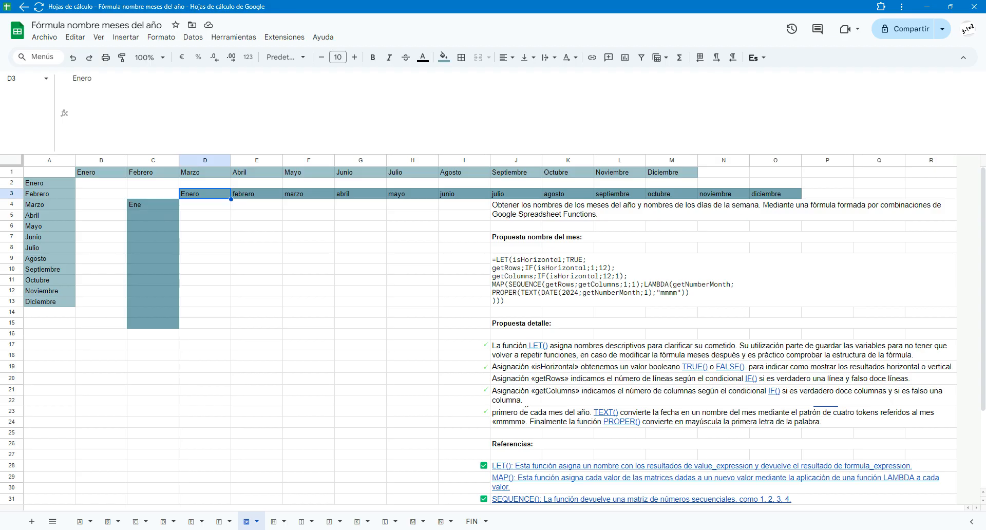
- Autofill the abbreviated month series from Ene in C4 down through C15, and select the horizontal LET formula cell B1
{"action": "left_click", "coordinate": [150, 207]}
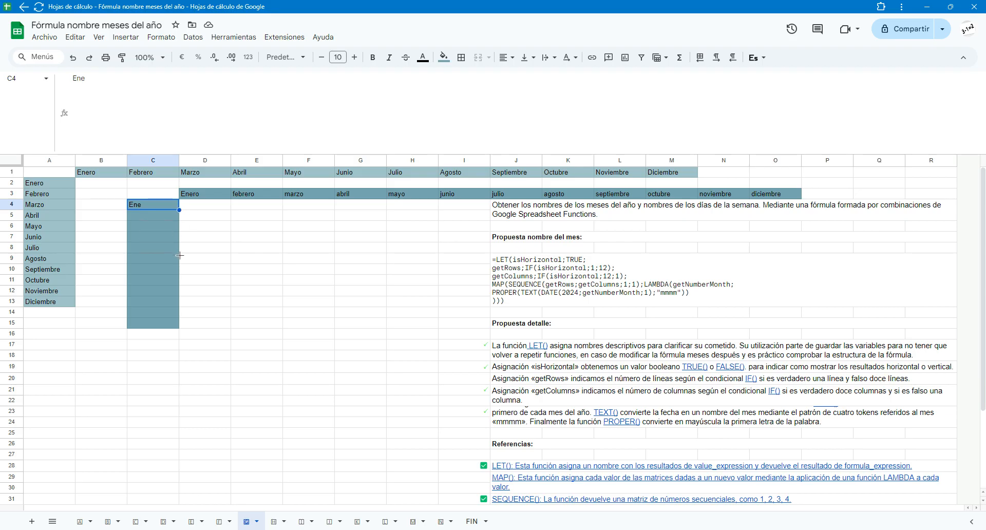
{"action": "left_click_drag", "start_coordinate": [179, 255], "coordinate": [180, 328]}
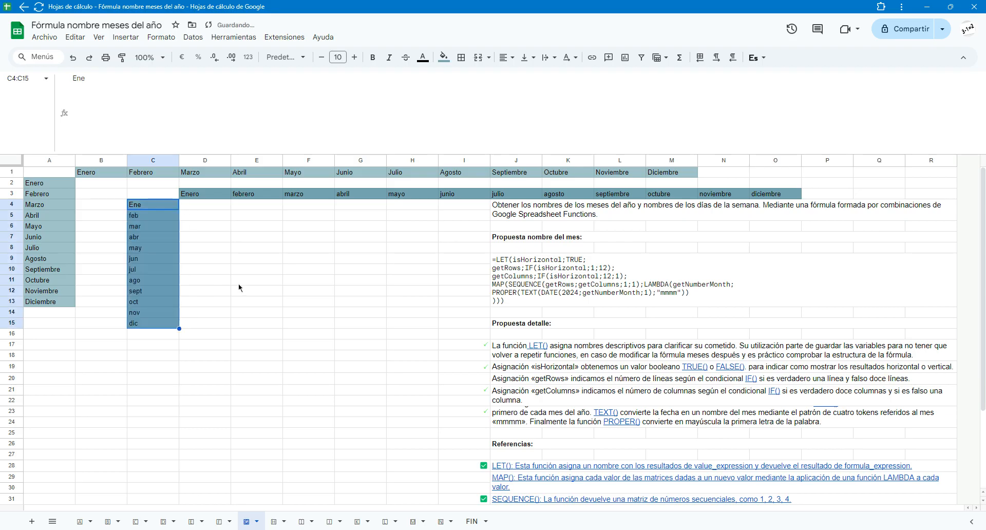
{"action": "left_click", "coordinate": [157, 187]}
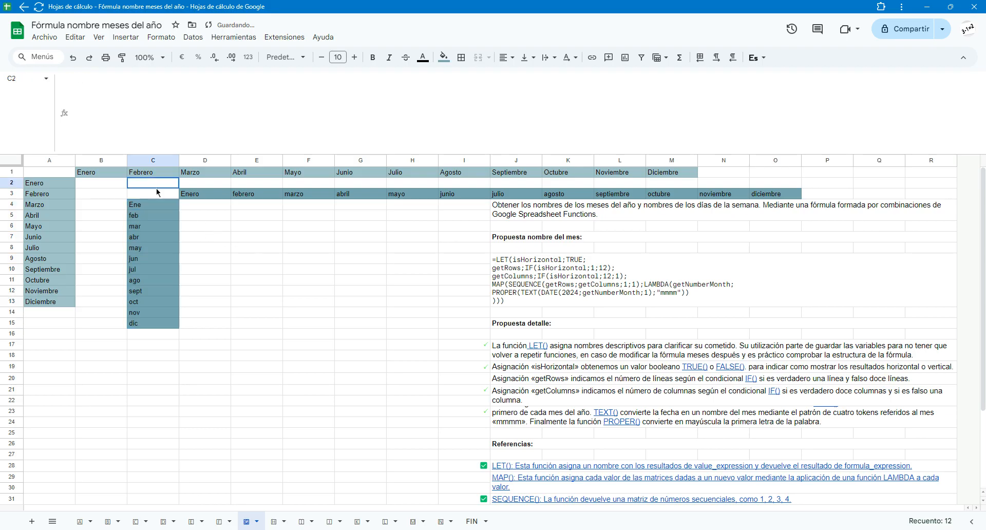
{"action": "left_click", "coordinate": [94, 175]}
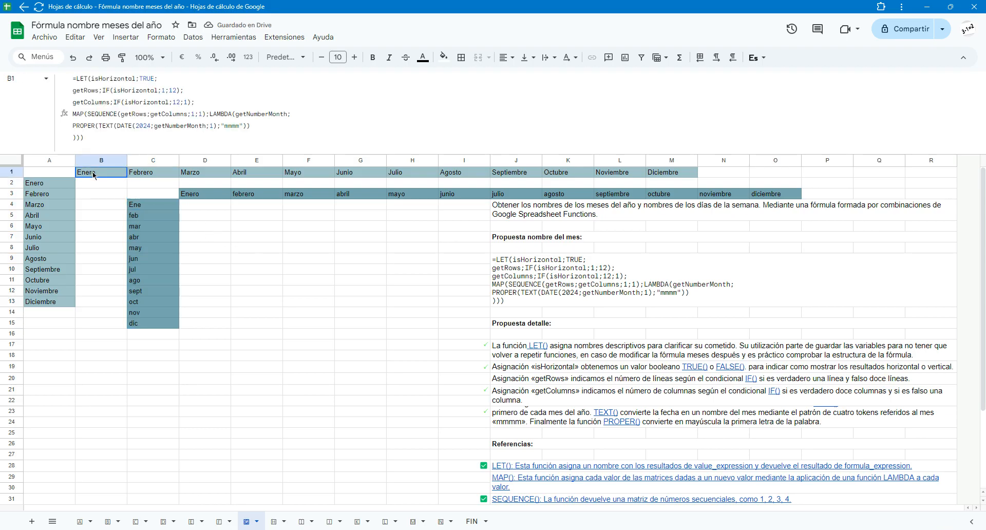